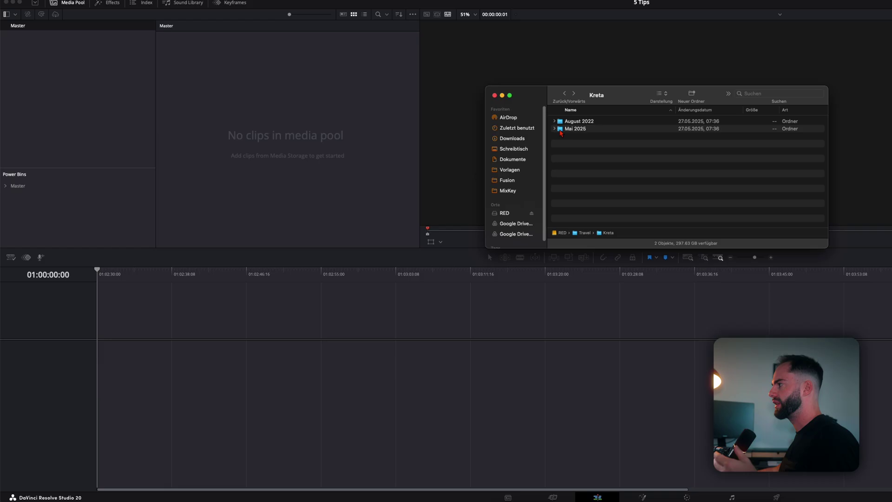
Drop the Finder folder Mai 2025 onto the Master bin and confirm the frame-rate prompt.
left_click_drag(200, 75, 32, 62)
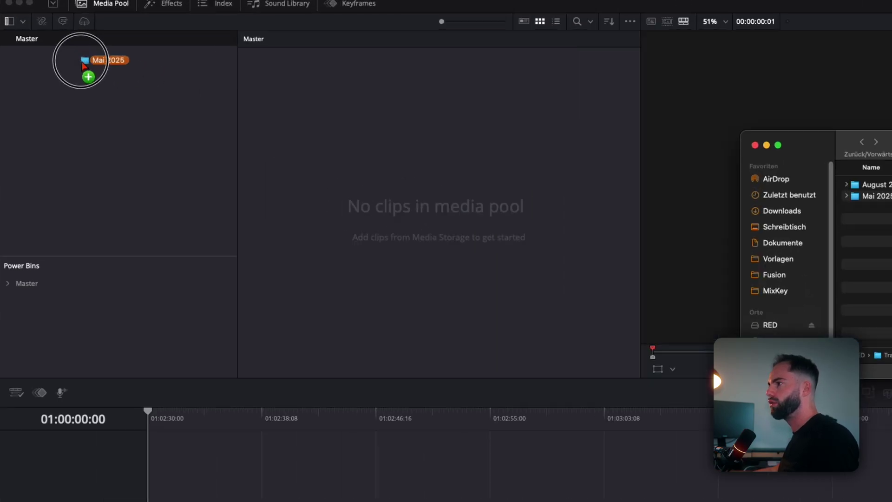
left_click_drag(48, 98, 31, 44)
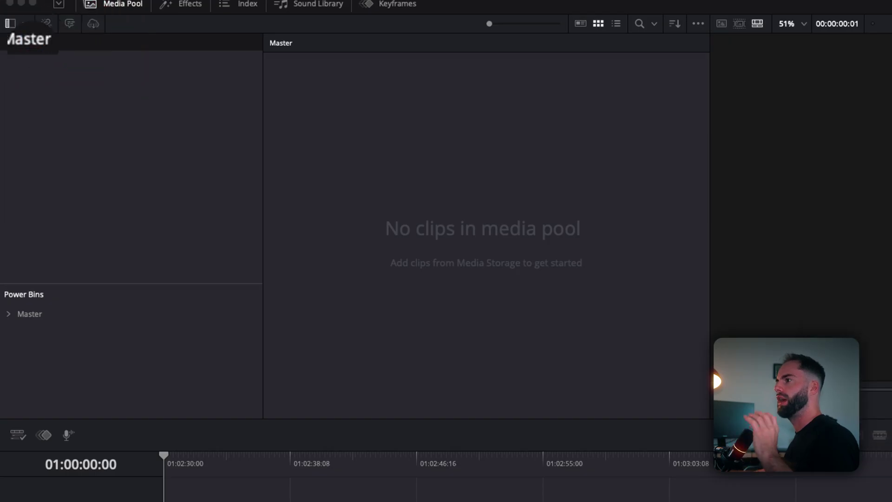
left_click(645, 291)
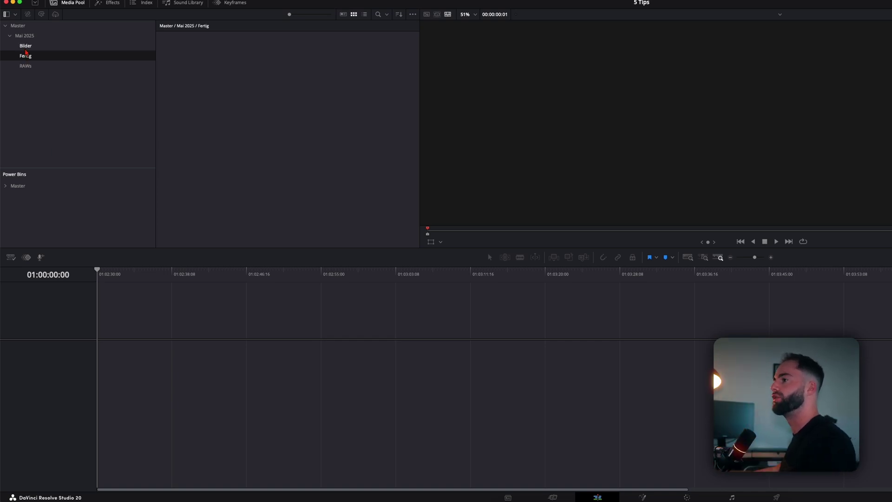
Browse the Bilder, empty Fertig and RAWs sub-bins to check their clips.
left_click(25, 46)
left_click(26, 57)
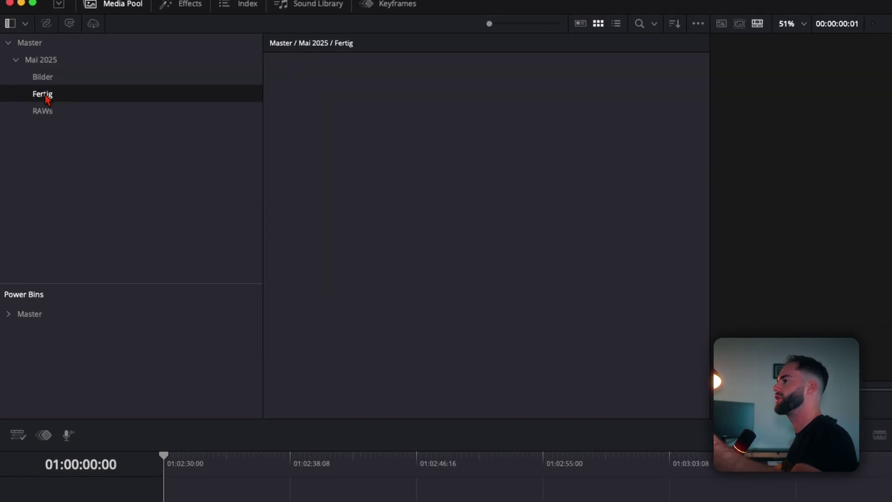
left_click(43, 111)
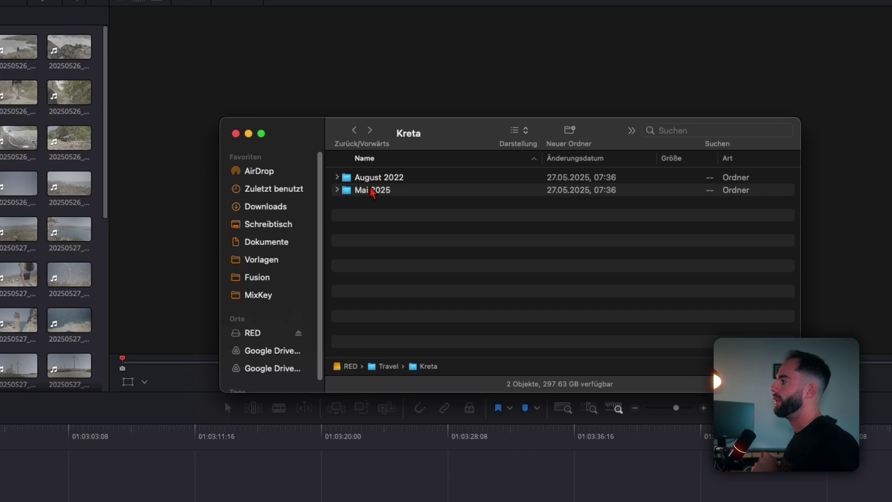
Open Mai 2025 > RAWs in Finder, then resync the RAWs bin's media files in Resolve.
double_click(577, 130)
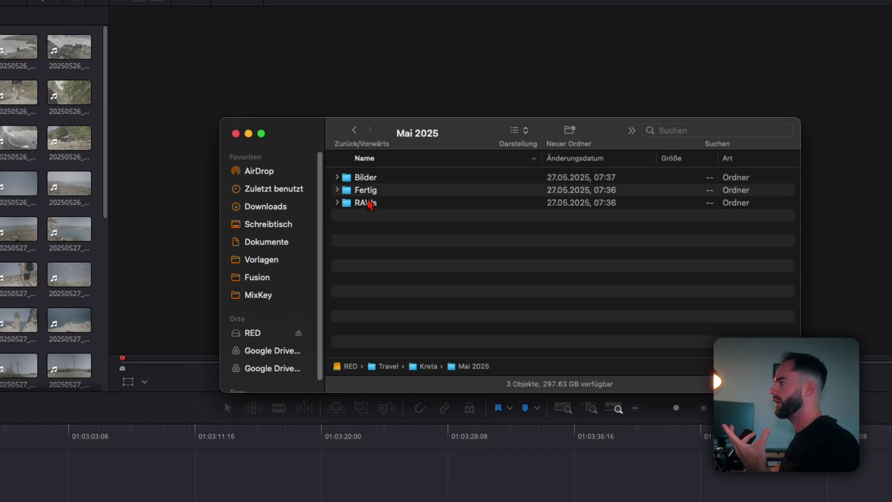
double_click(366, 203)
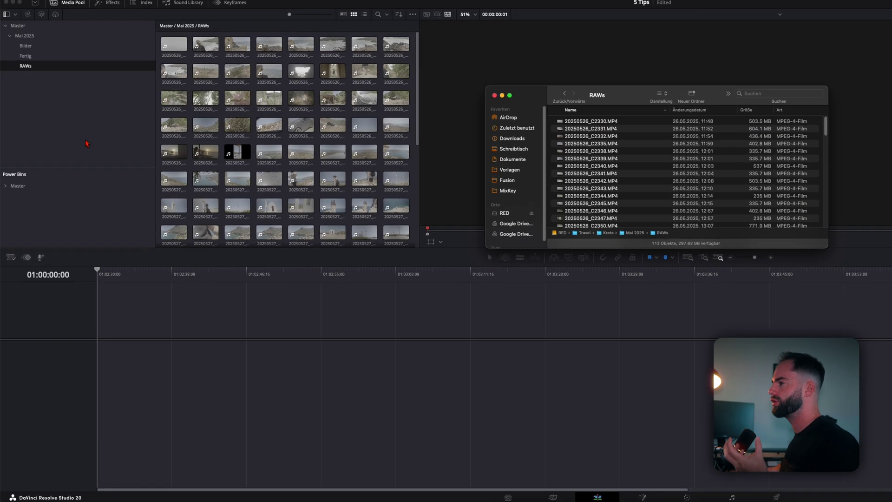
left_click(81, 141)
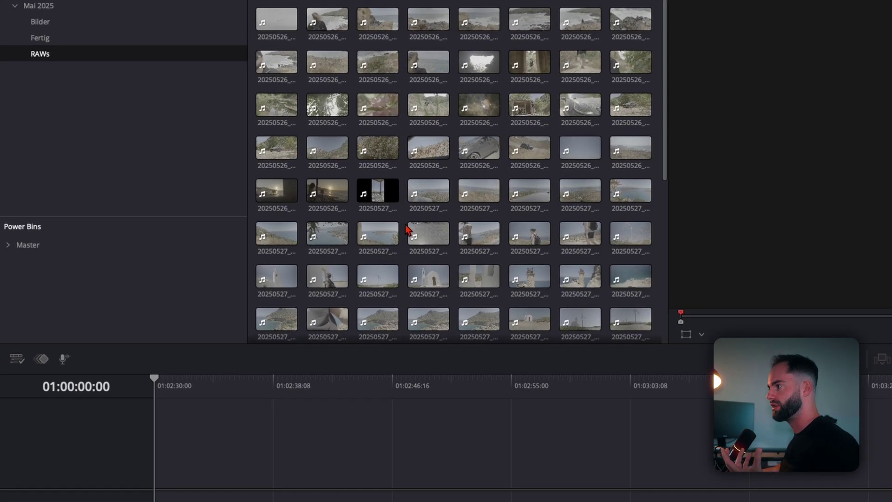
right_click(254, 169)
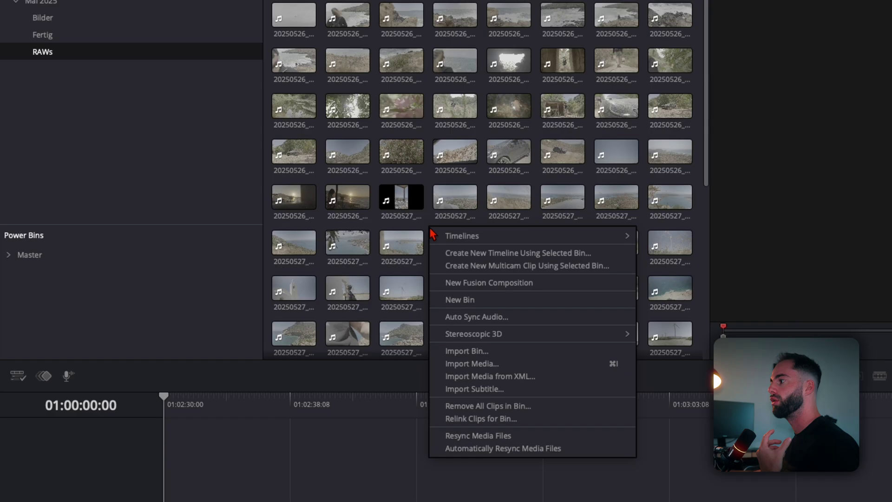
left_click(475, 441)
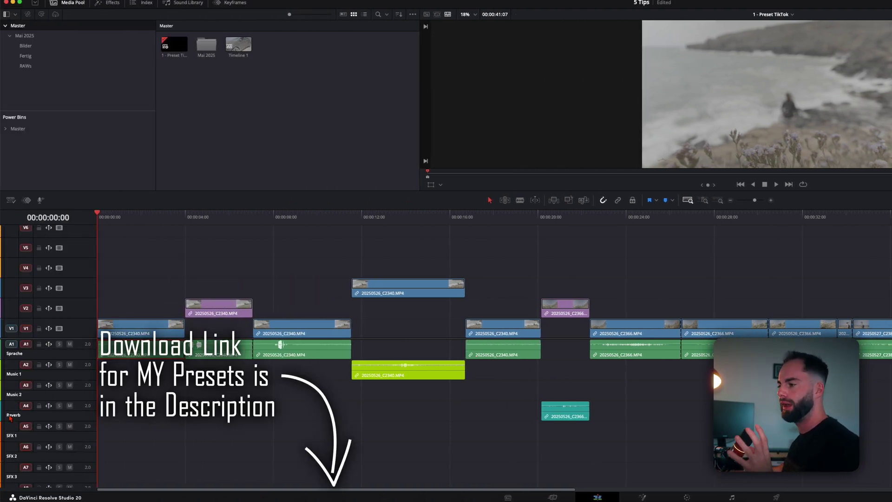
Move the lime music clip from track A2 down to A3.
mouse_move(386, 372)
left_mouse_down()
mouse_move(385, 454)
mouse_move(378, 405)
mouse_move(383, 428)
mouse_move(393, 362)
mouse_move(394, 386)
left_mouse_up()
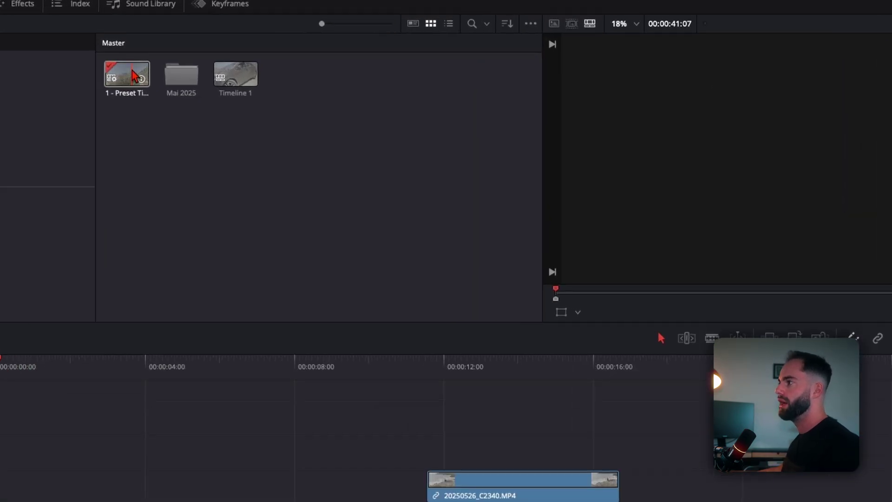
Export the 1 - Preset TikTok timeline as a DRT file and save it.
right_click(135, 76)
mouse_move(168, 78)
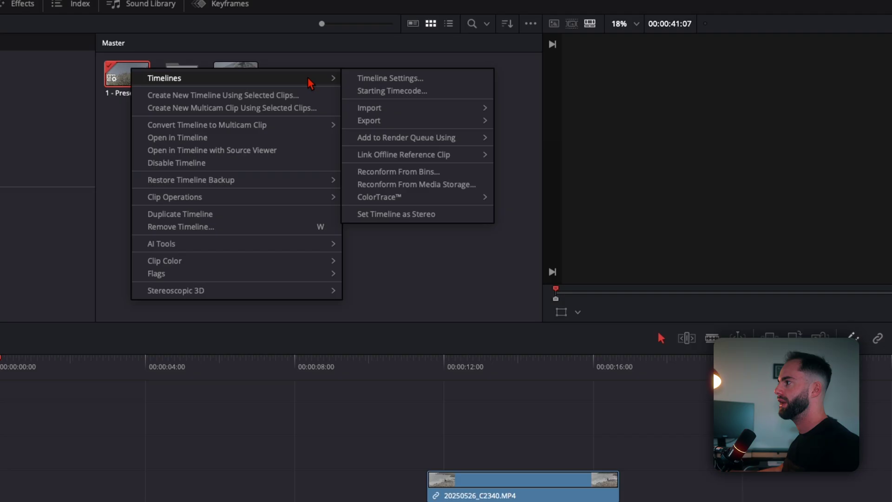
mouse_move(458, 123)
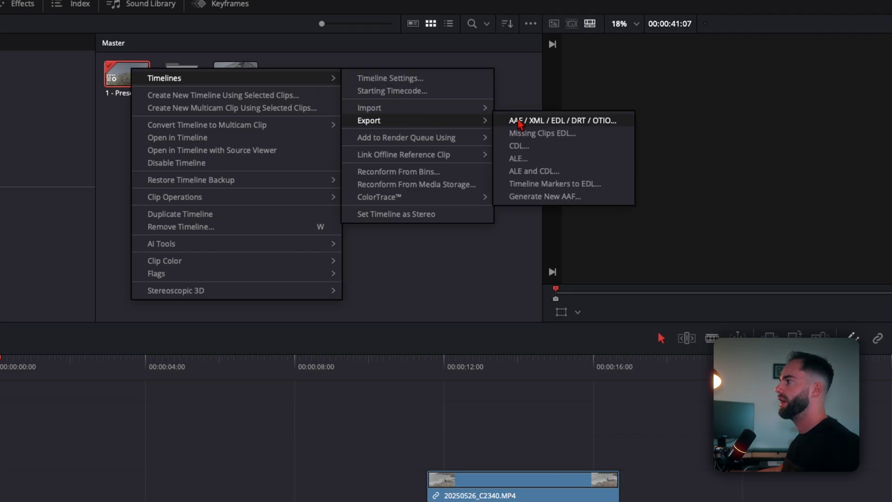
left_click(525, 123)
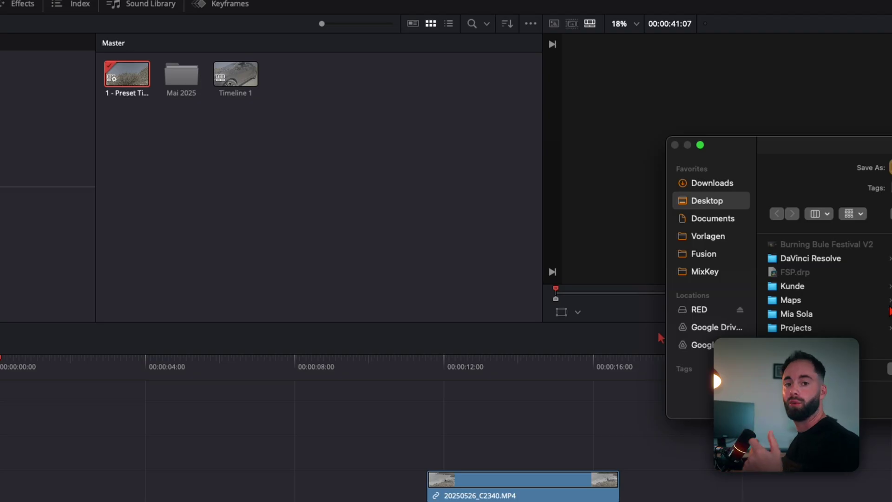
key("Return")
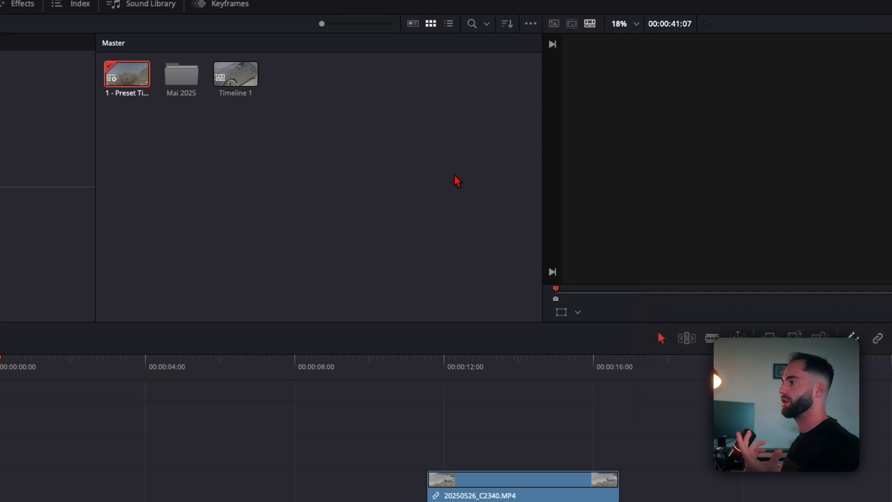
Open the media pool's Timelines > Import > AAF/EDL/XML/DRT browser for saved presets.
right_click(316, 156)
mouse_move(382, 162)
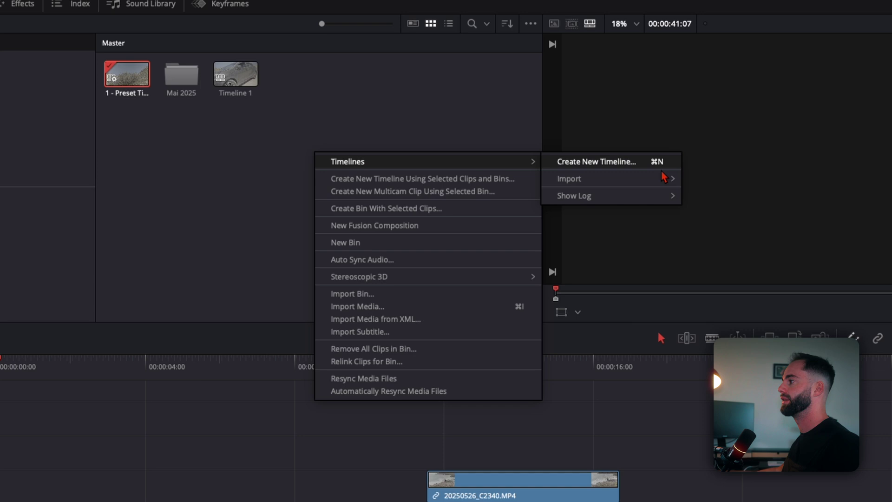
mouse_move(674, 178)
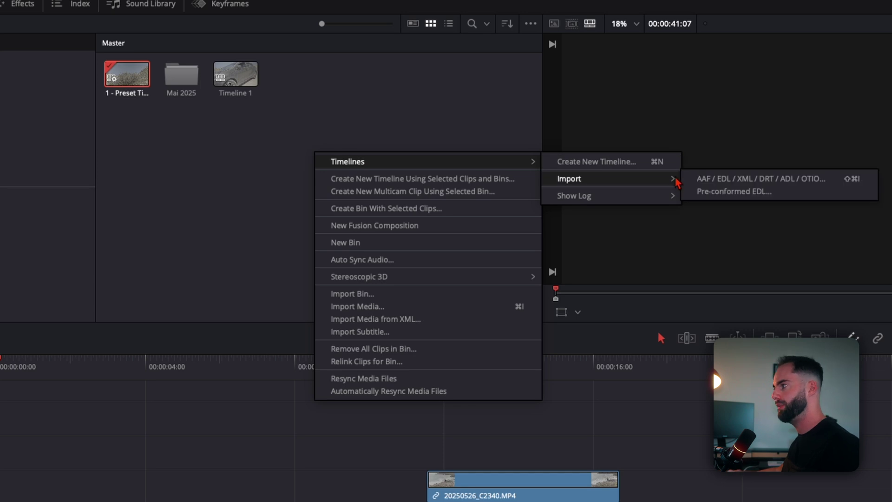
left_click(705, 180)
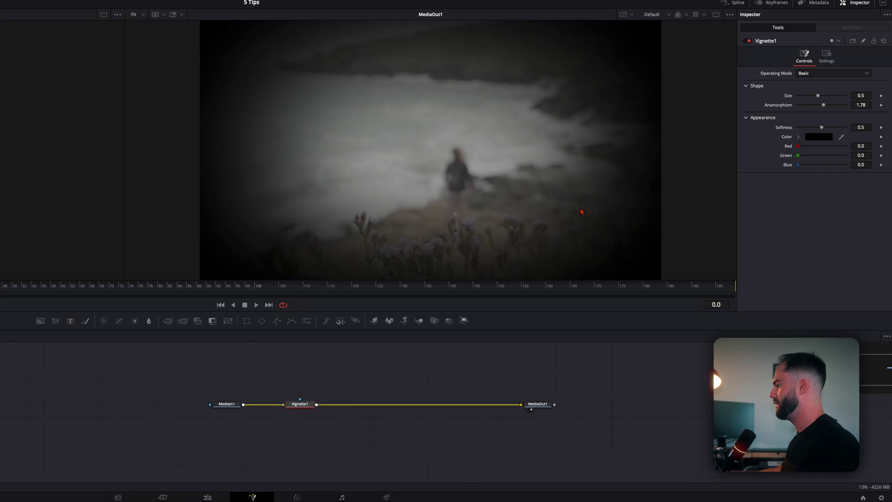
Keyframe Vignette Size at 0.5453 on frame 10 and 1.0 on frame 20, then play it back.
left_click_drag(818, 95, 859, 98)
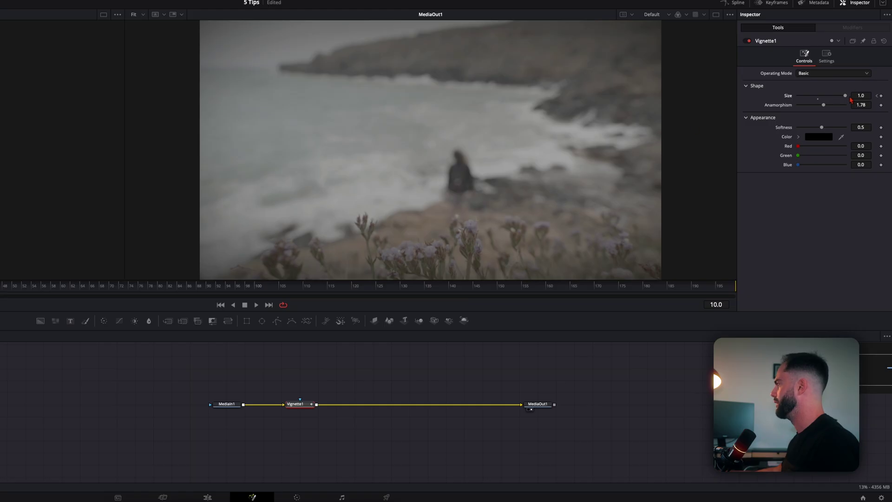
left_click_drag(845, 97, 820, 96)
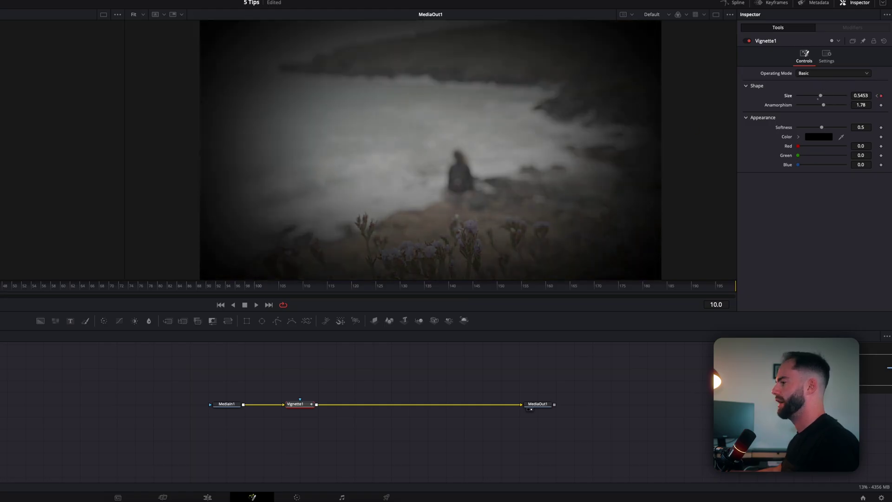
key("shift+Right")
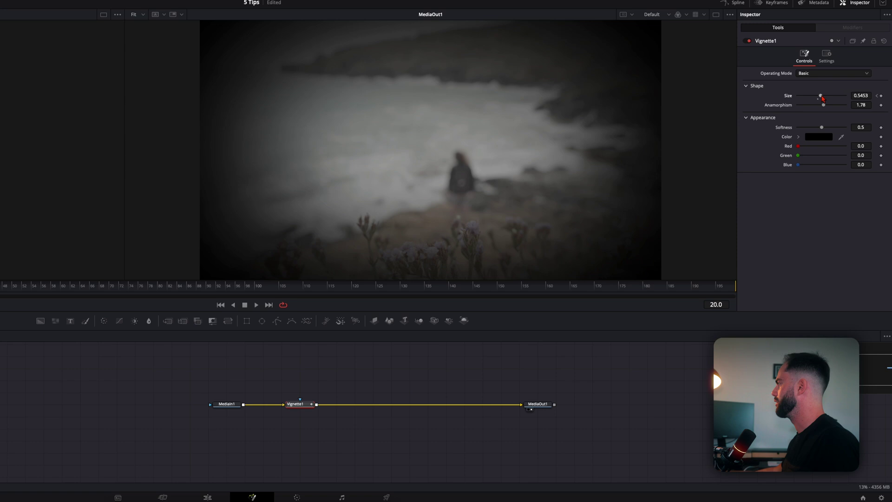
left_click_drag(820, 96, 856, 99)
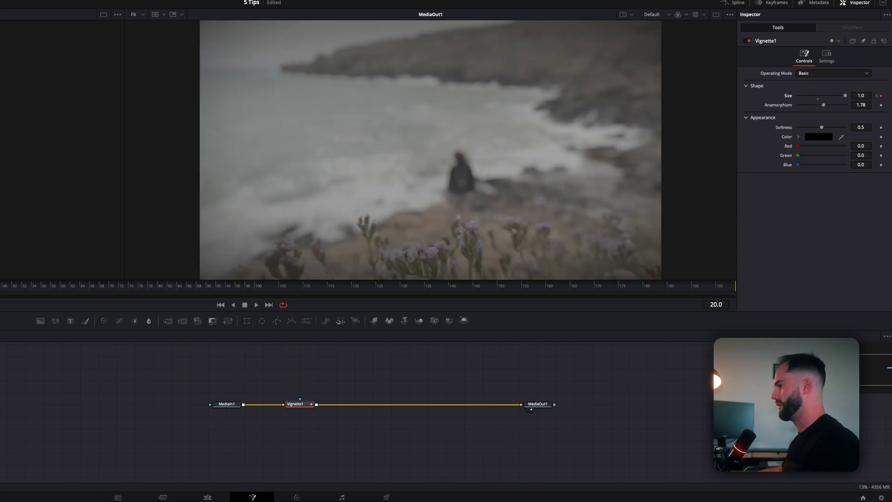
key("space")
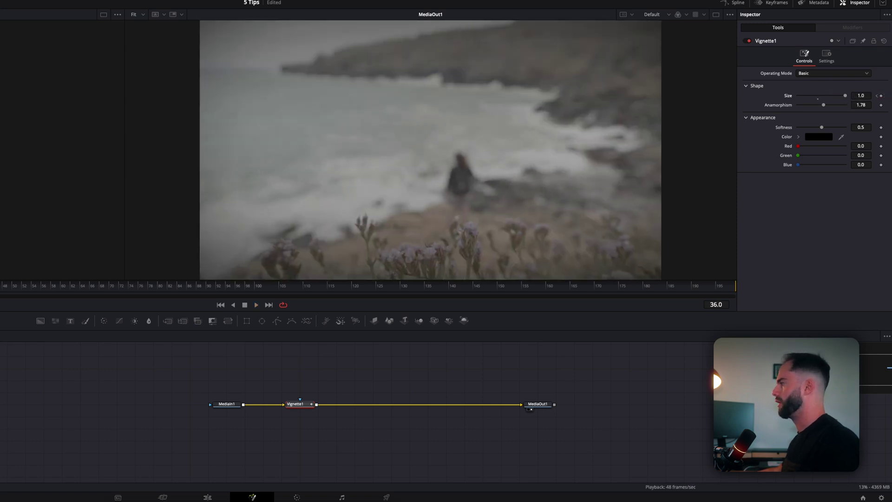
Show Vignette1 Size in the Spline editor and smooth all its keyframes.
left_click(744, 13)
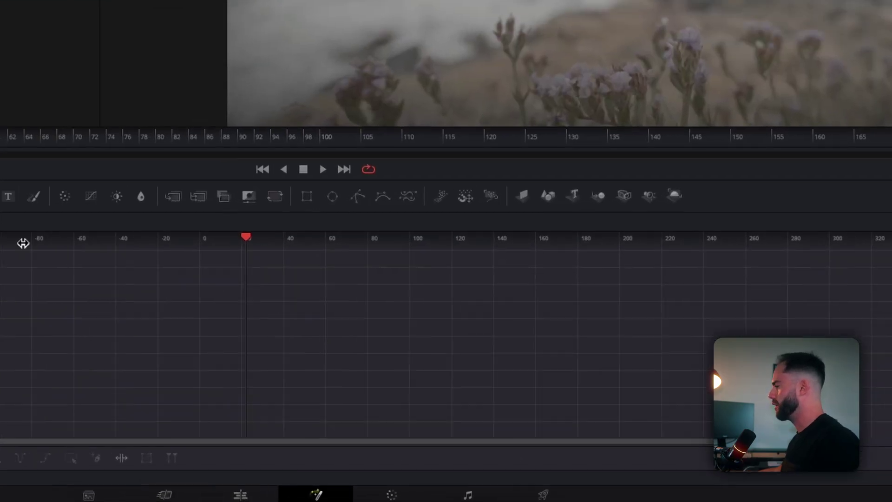
left_click(82, 256)
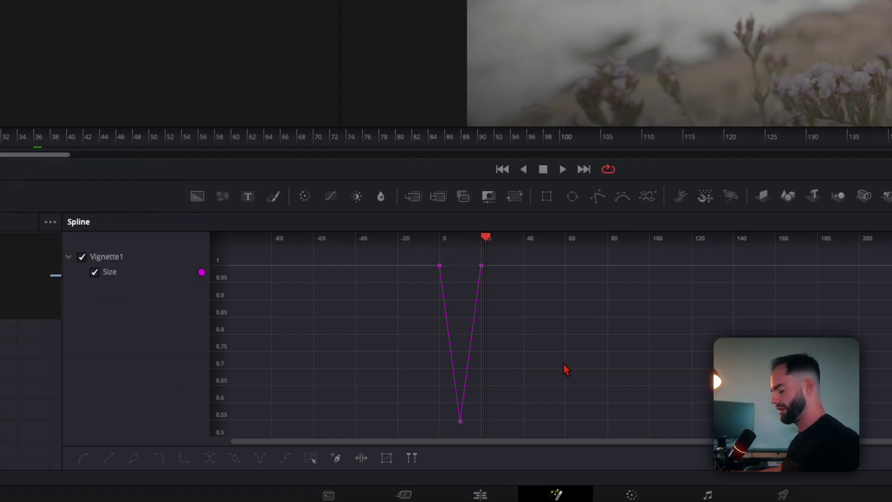
key("ctrl+a")
key("s")
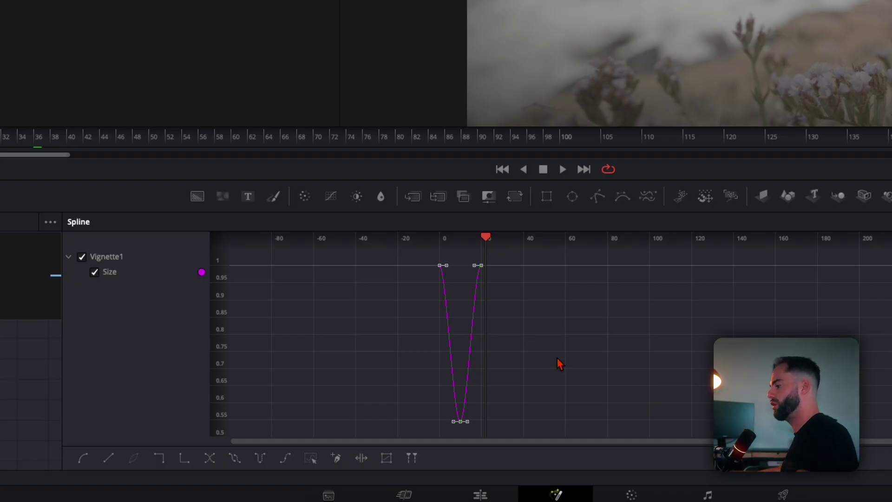
Apply a Ping-Pong loop to all Size keyframes and preview the looping vignette.
left_click(560, 364)
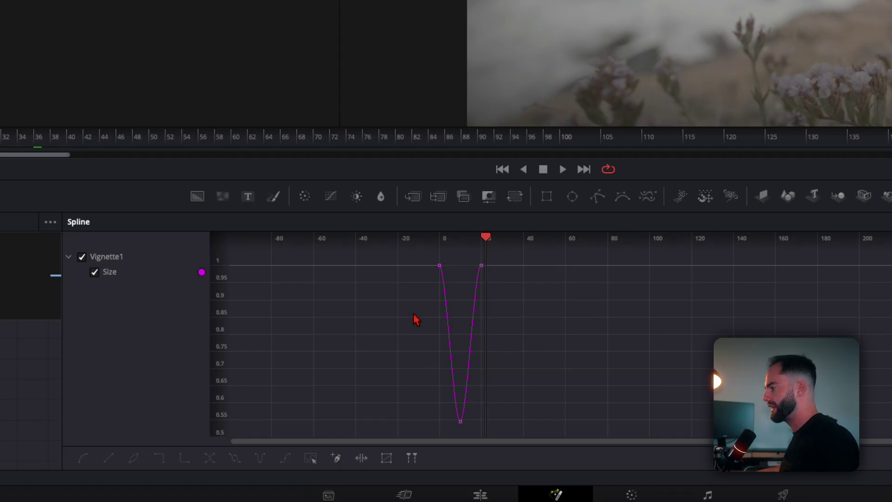
key("ctrl+a")
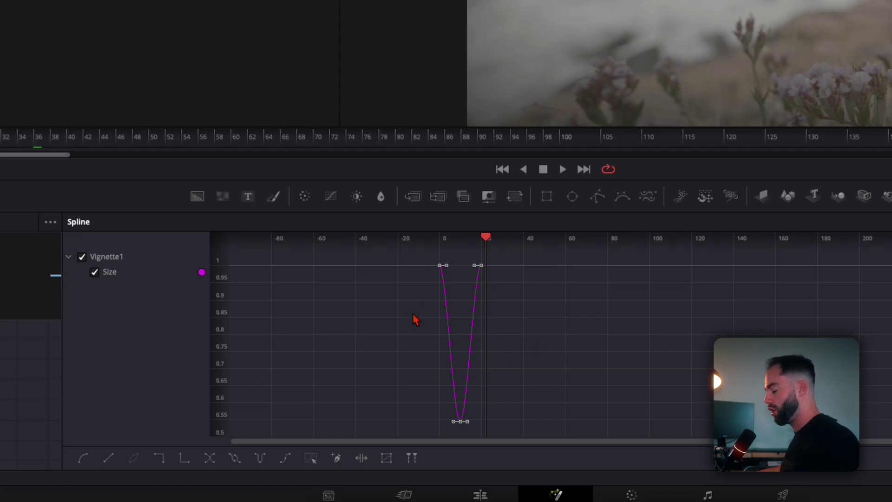
left_click(257, 458)
key("space")
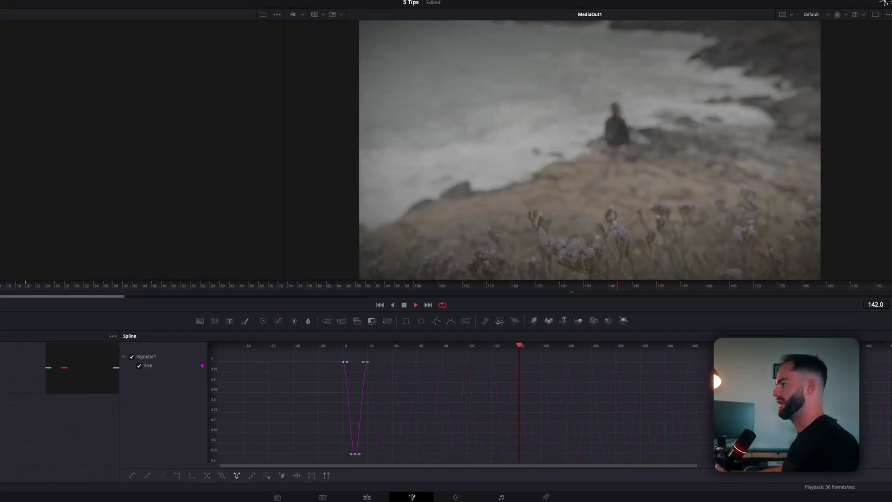
key("space")
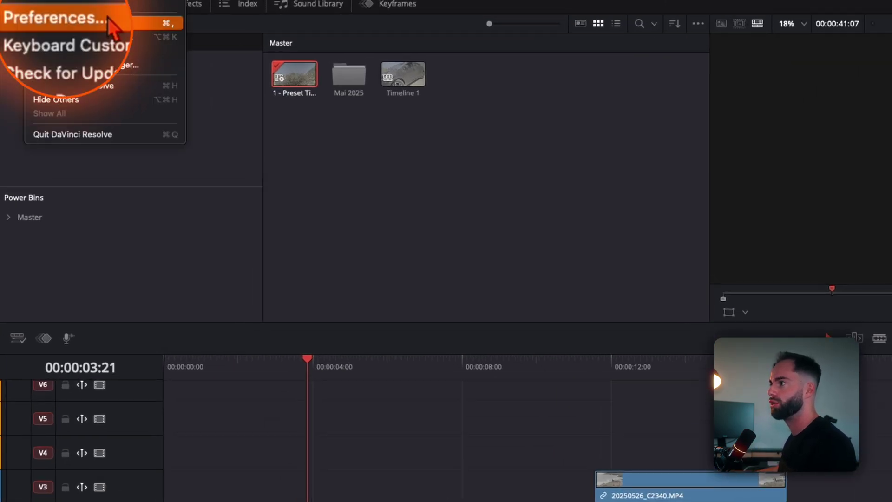
Open Preferences and switch to the General section.
left_click(56, 17)
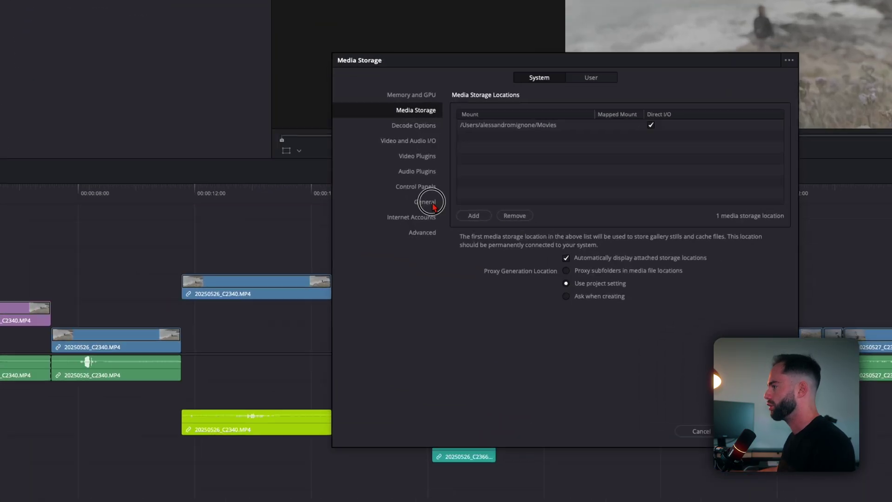
left_click(888, 377)
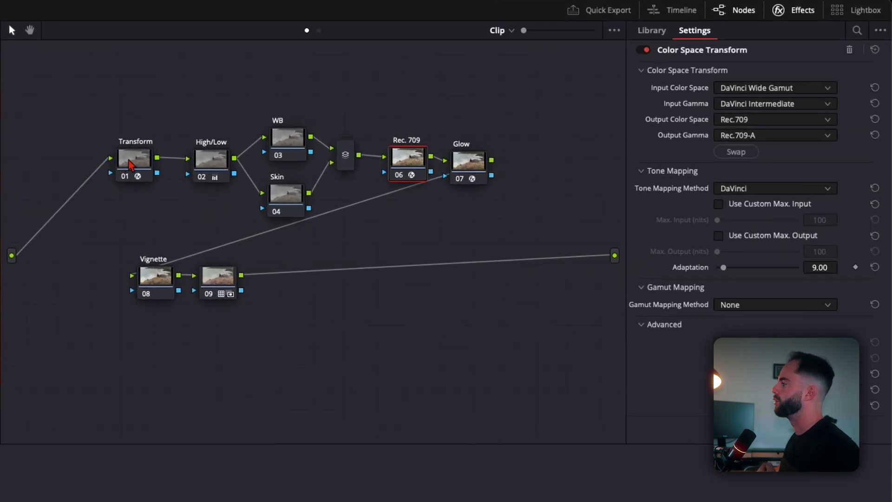
left_click(130, 164)
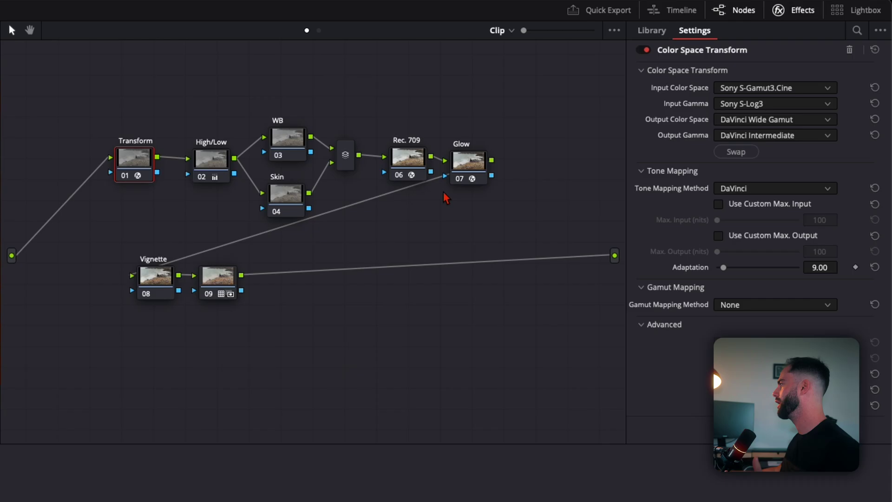
left_click(425, 162)
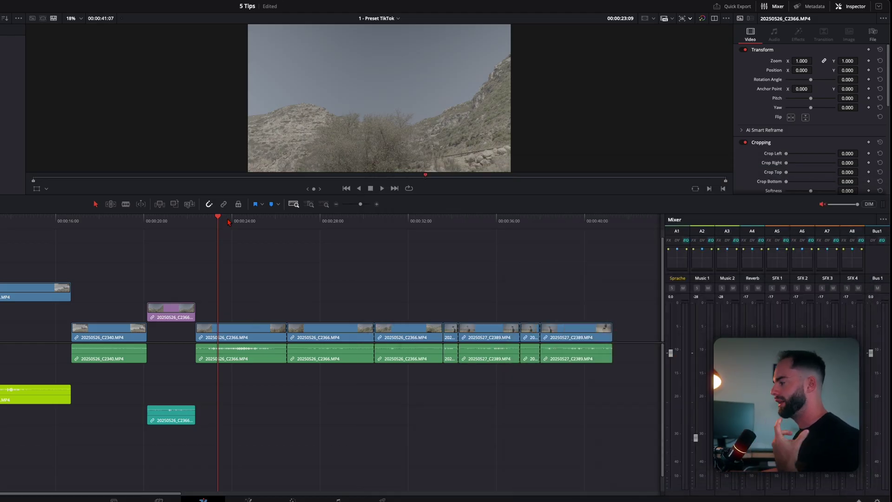
Lift the C2366 clip pair up onto tracks V2/A2.
left_click_drag(228, 222, 258, 222)
left_click(237, 361)
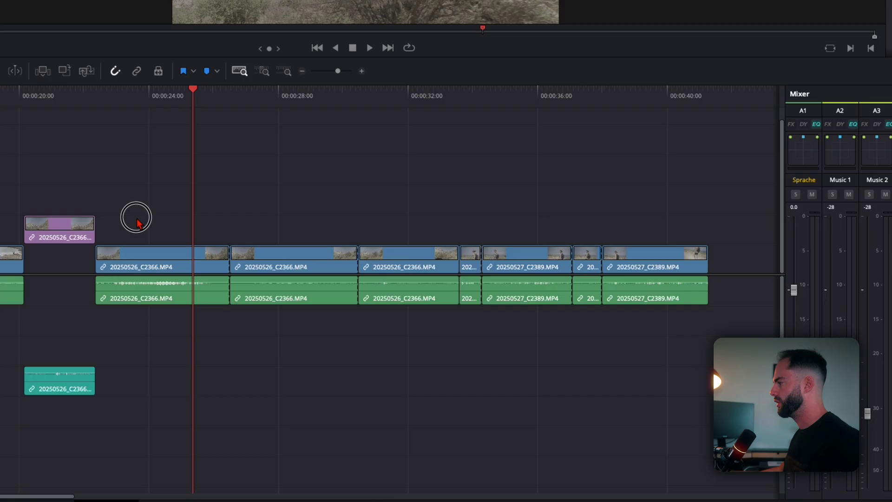
left_click_drag(153, 265, 274, 229)
left_click(275, 285)
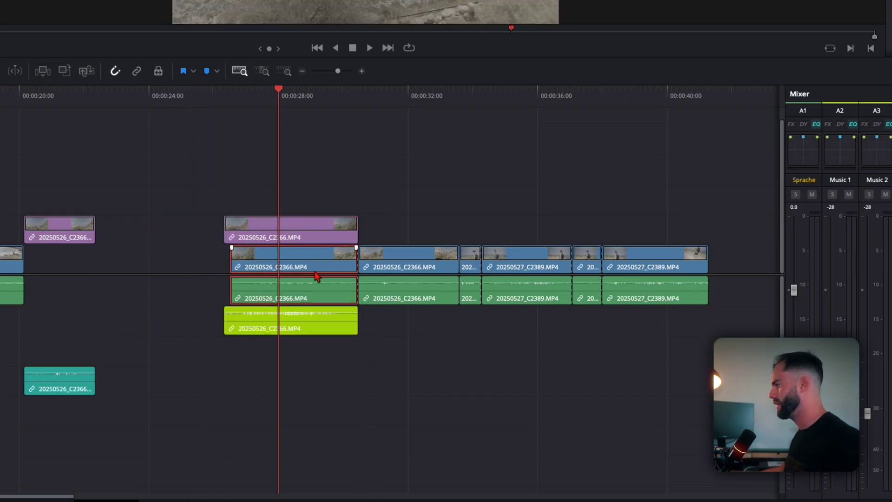
Move the clip pair back into the V1/A1 gap and marquee-select the earlier C2366 clip.
left_click_drag(274, 265, 186, 267)
left_click(275, 351)
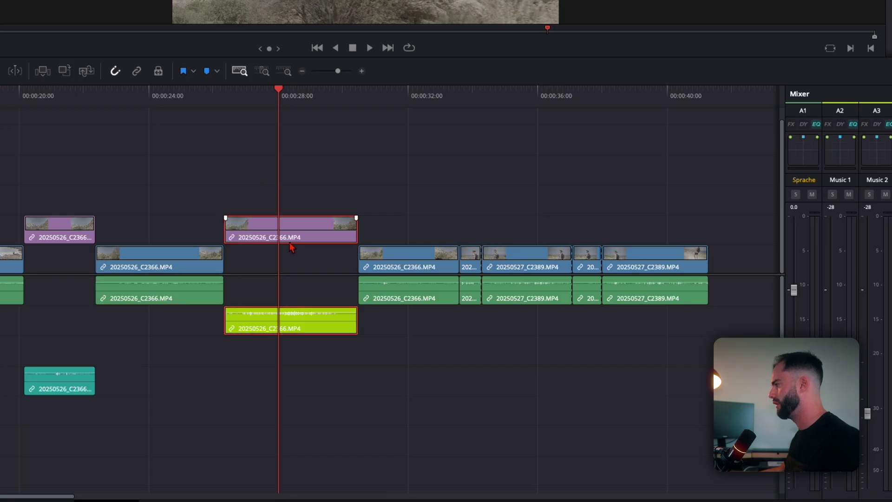
left_click_drag(298, 238, 297, 269)
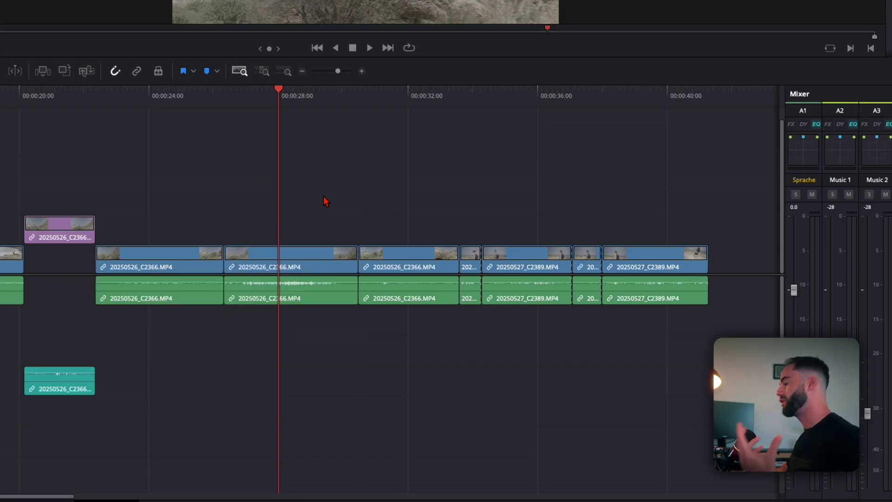
left_click_drag(116, 202, 173, 384)
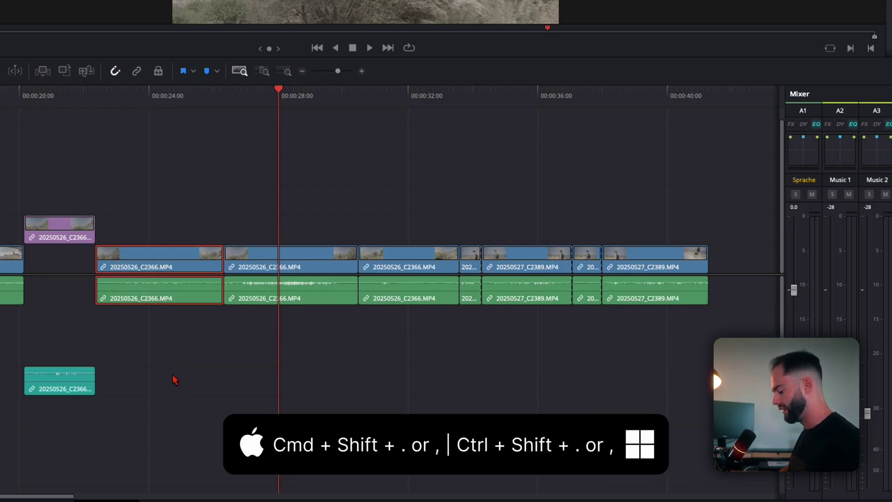
Swap the selected clip pair with its neighbour and back again, then deselect.
key("super+shift+period")
key("super+shift+period")
key("super+shift+comma")
key("super+shift+comma")
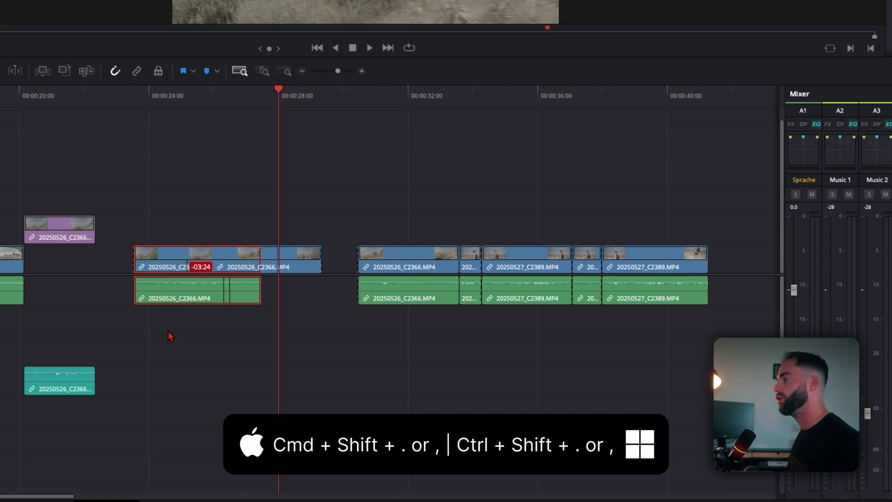
left_click(224, 366)
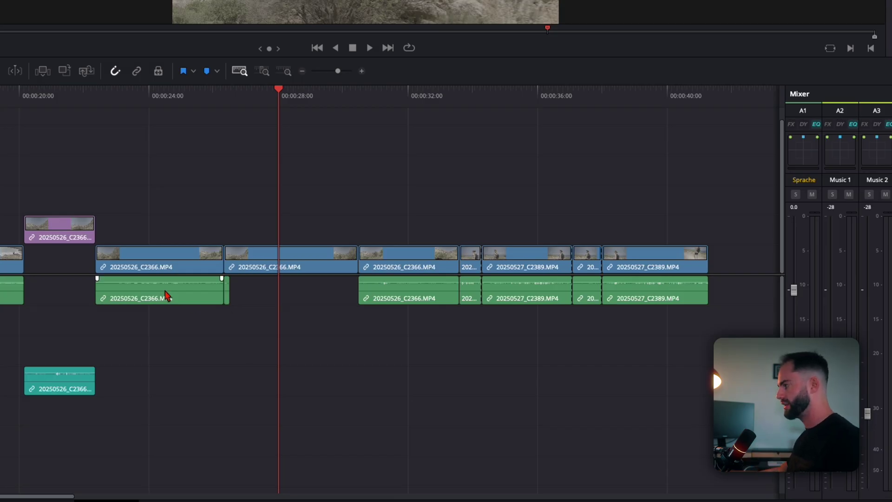
Select the later C2366 clip pair and swap it rightward to the sequence end.
left_click_drag(148, 210, 173, 332)
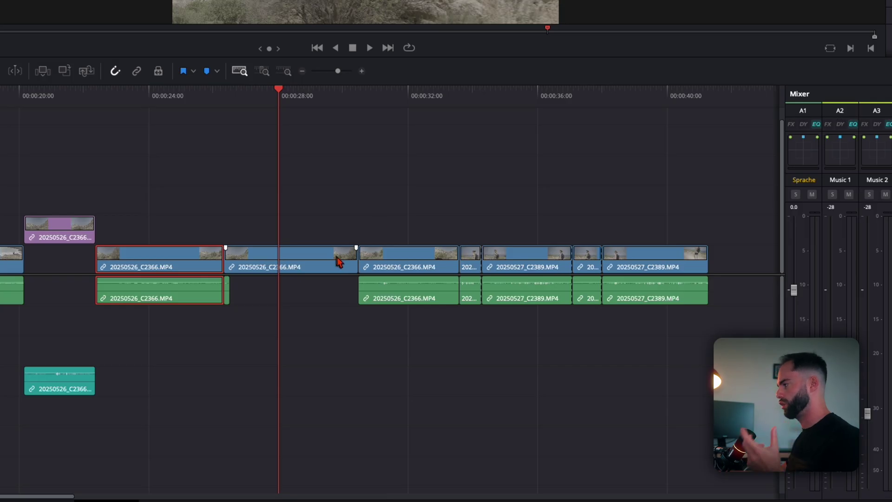
left_click_drag(370, 189, 414, 324)
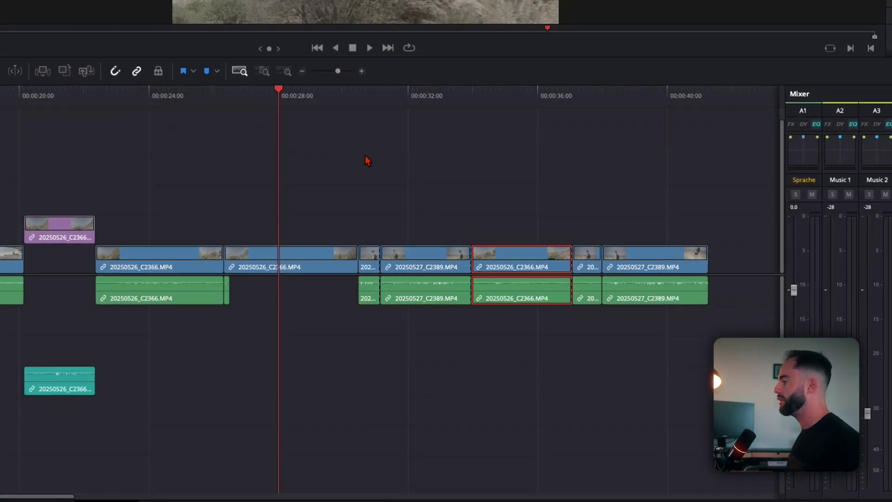
key("ctrl+shift+period")
key("ctrl+shift+period")
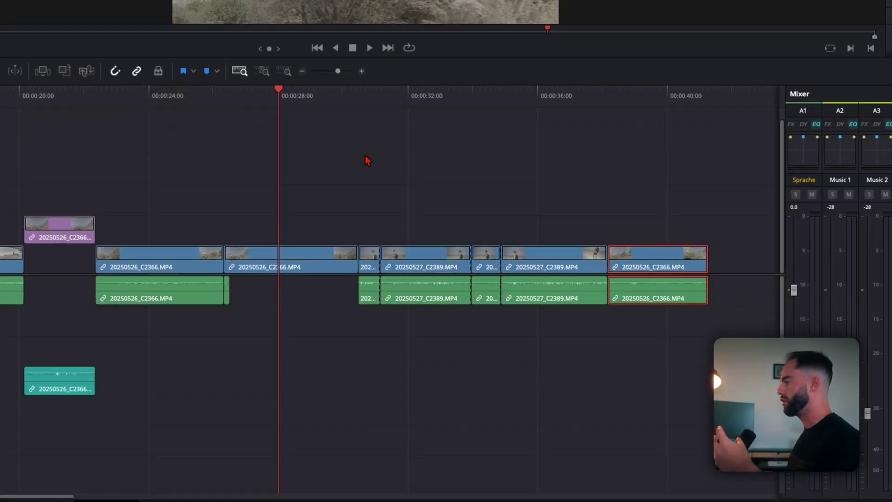